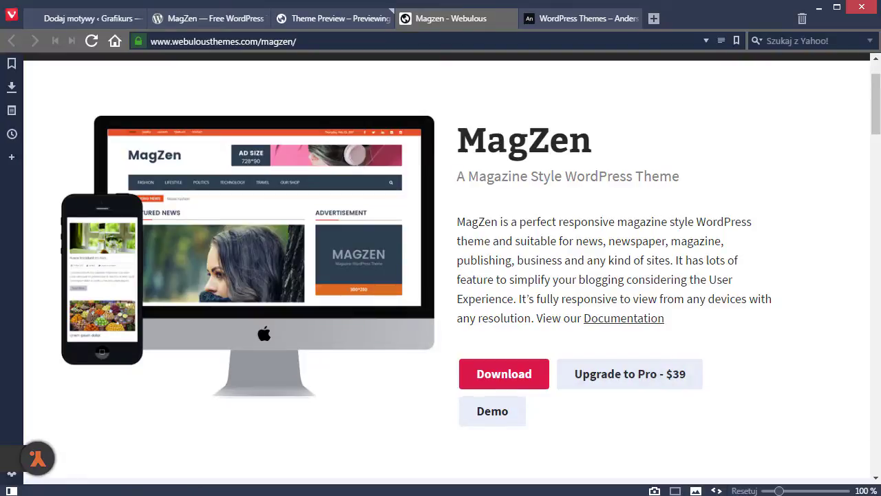
# Close the Webulous MagZen page, look through the MagZen theme preview page and close it too.
pyautogui.click(508, 18)
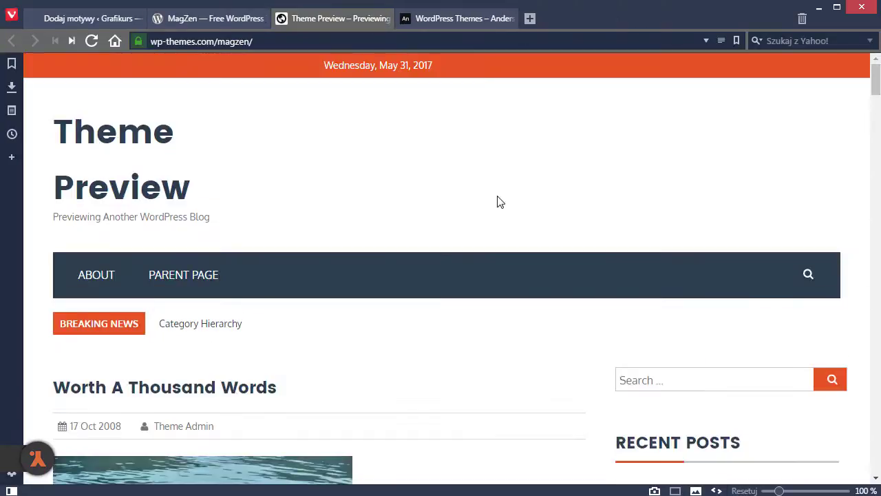
pyautogui.scroll(-15, 498, 201)
pyautogui.scroll(-10, 503, 199)
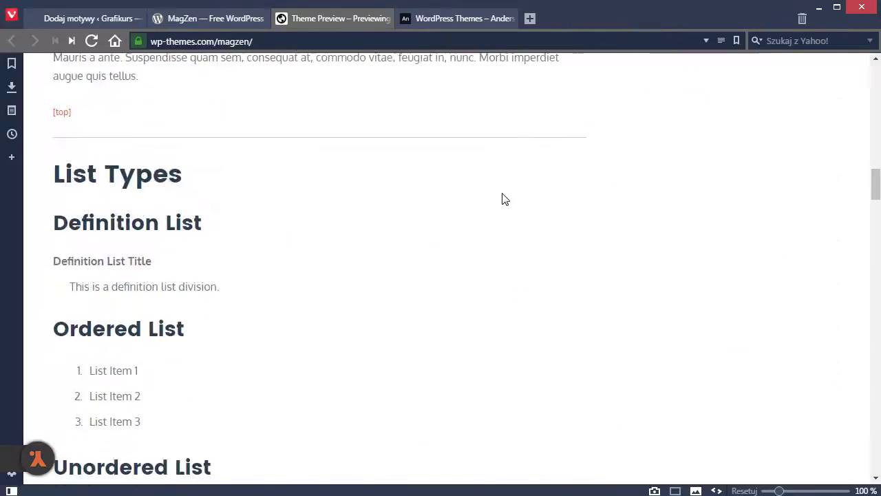
pyautogui.click(384, 18)
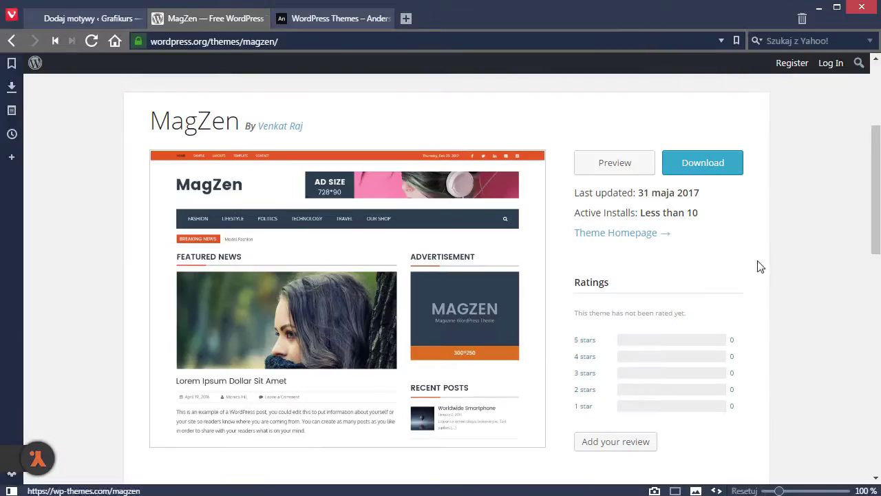
# Examine the MagZen details page, including its ratings, description, tags, daily downloads and support section.
pyautogui.scroll(-1, 792, 330)
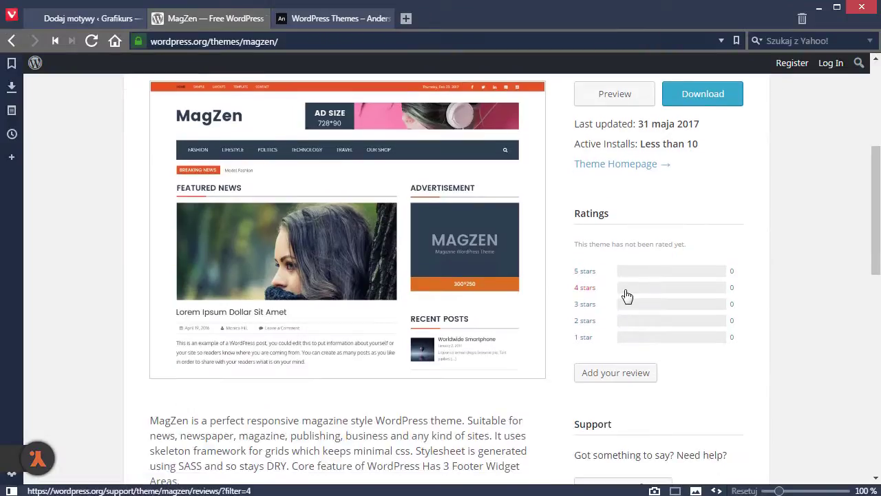
pyautogui.scroll(-1, 746, 328)
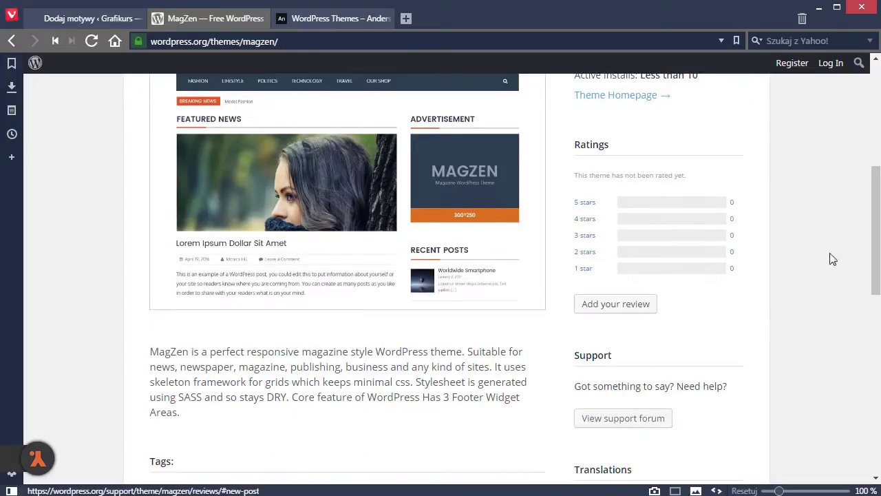
pyautogui.scroll(-1, 404, 214)
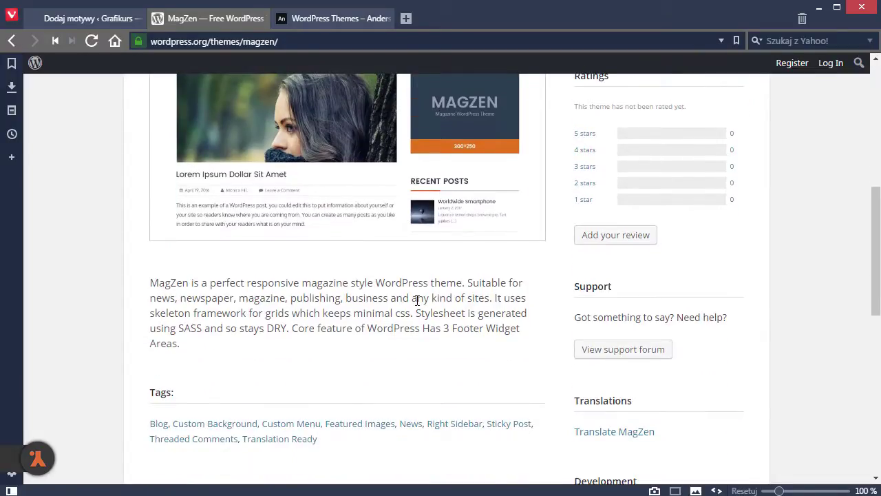
pyautogui.scroll(-2, 386, 305)
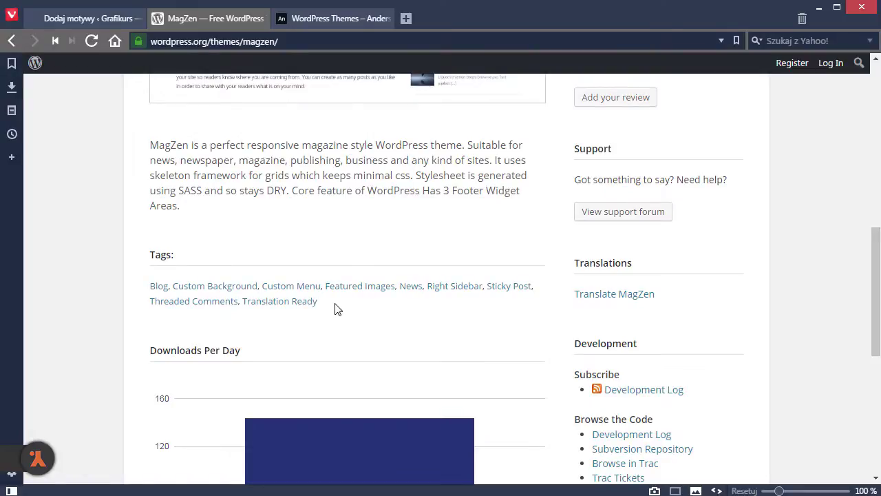
pyautogui.scroll(-2, 372, 369)
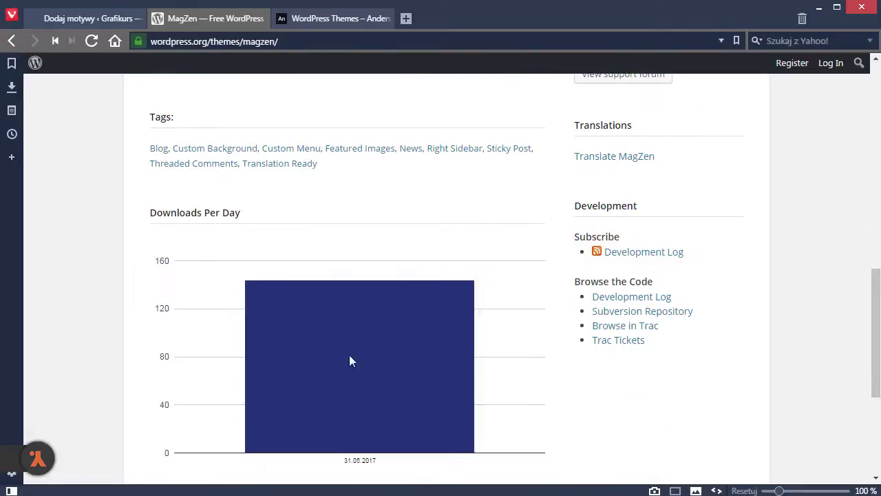
pyautogui.scroll(3, 751, 355)
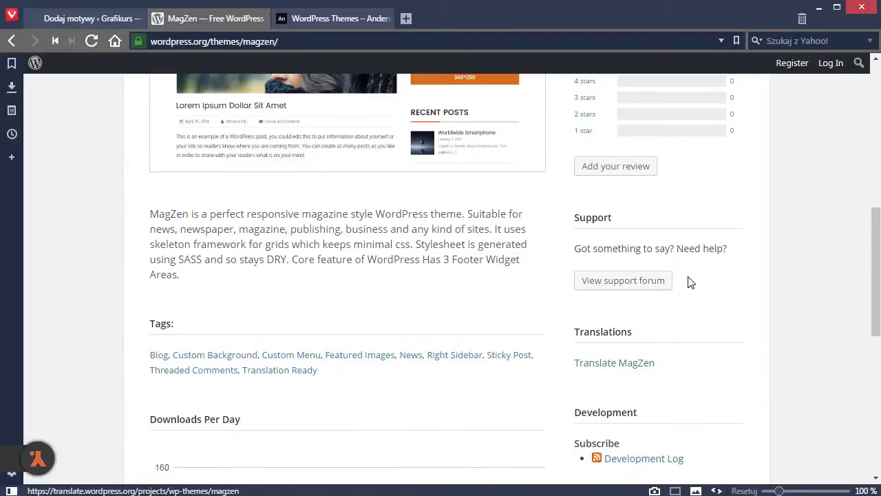
pyautogui.scroll(1, 595, 302)
pyautogui.scroll(7, 596, 302)
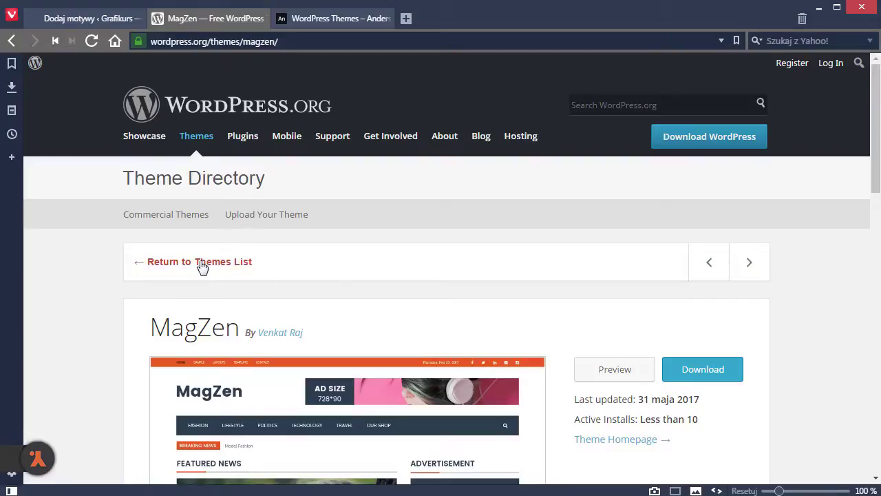
# Return to the WordPress.org themes list, glance over the latest themes and close the directory to get back to the site's dashboard.
pyautogui.click(236, 262)
pyautogui.scroll(-3, 725, 305)
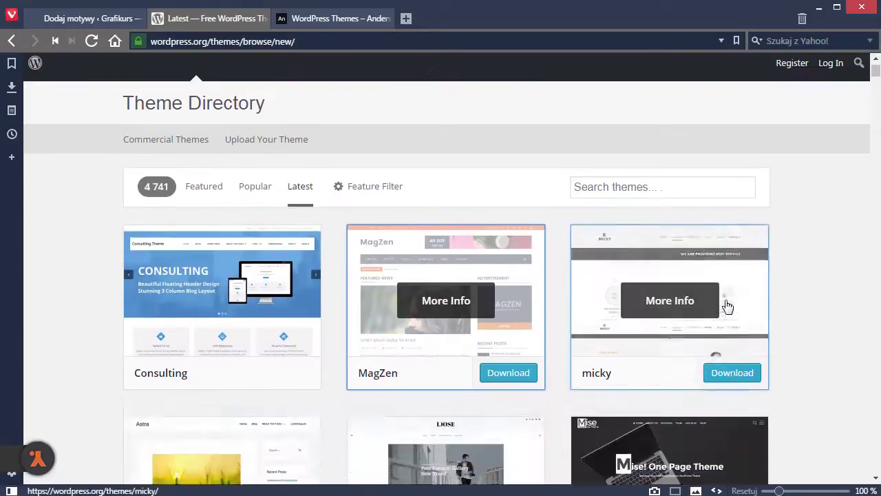
pyautogui.scroll(3, 812, 321)
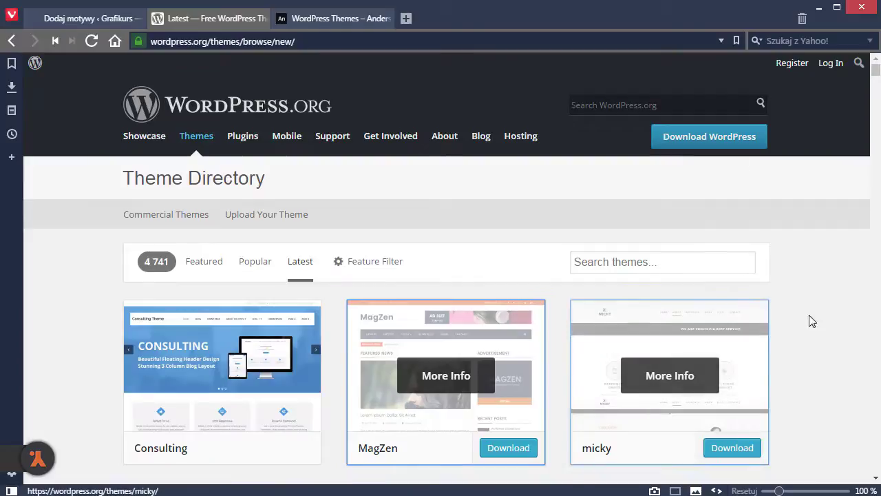
pyautogui.click(262, 19)
pyautogui.click(93, 42)
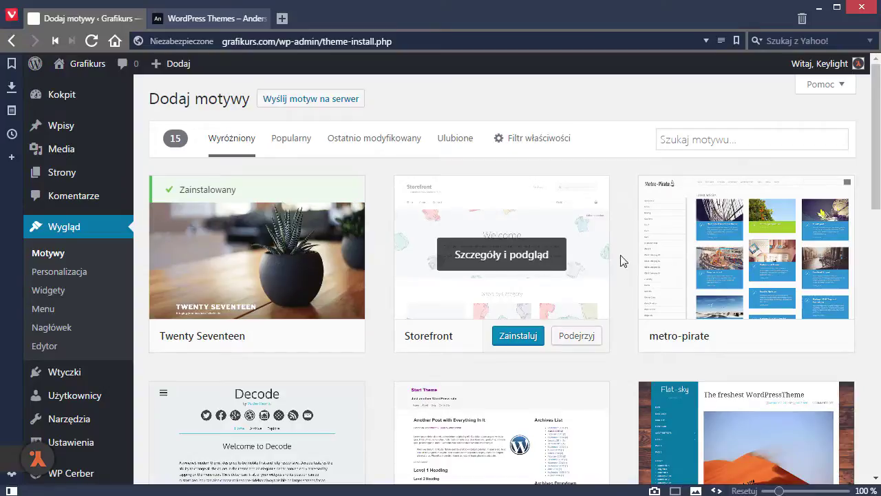
# Open the preview of the metro-pirate theme and look through its sample page.
pyautogui.click(816, 337)
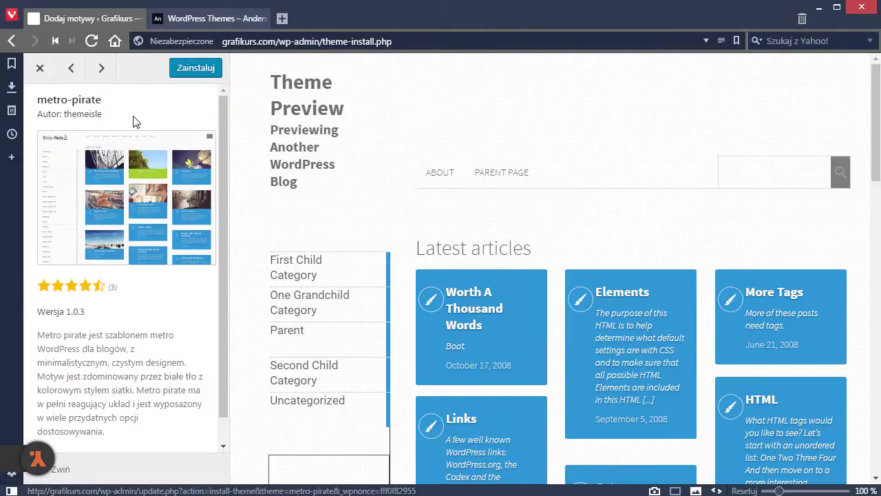
pyautogui.scroll(-5, 421, 214)
pyautogui.scroll(-4, 470, 241)
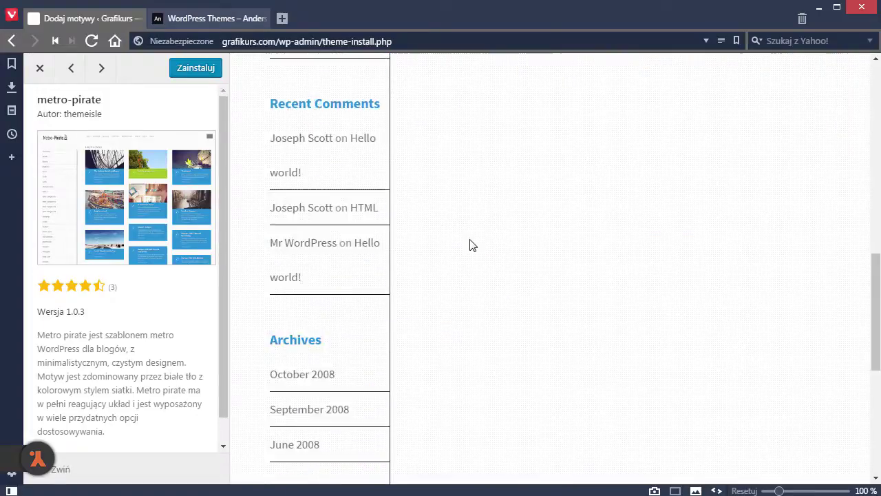
pyautogui.scroll(10, 470, 246)
pyautogui.scroll(-1, 153, 278)
pyautogui.scroll(1, 149, 279)
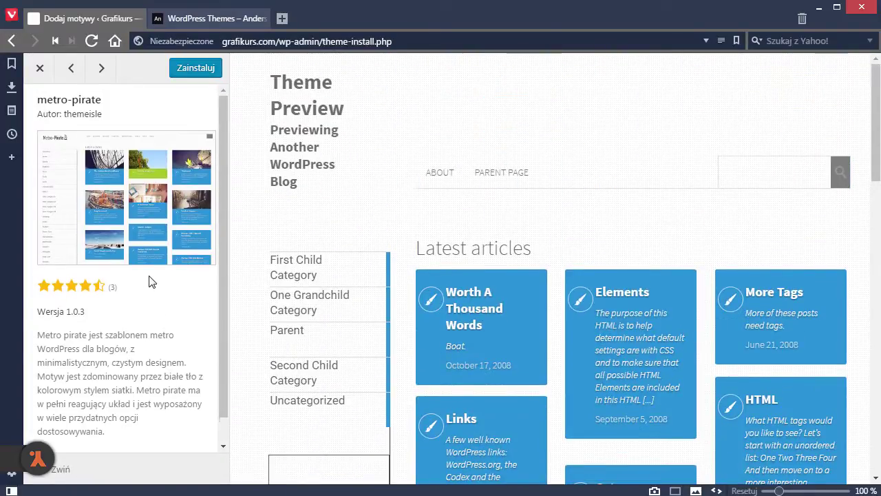
# Browse the previews of the themes following metro-pirate, go back to Decode and close the preview.
pyautogui.click(102, 78)
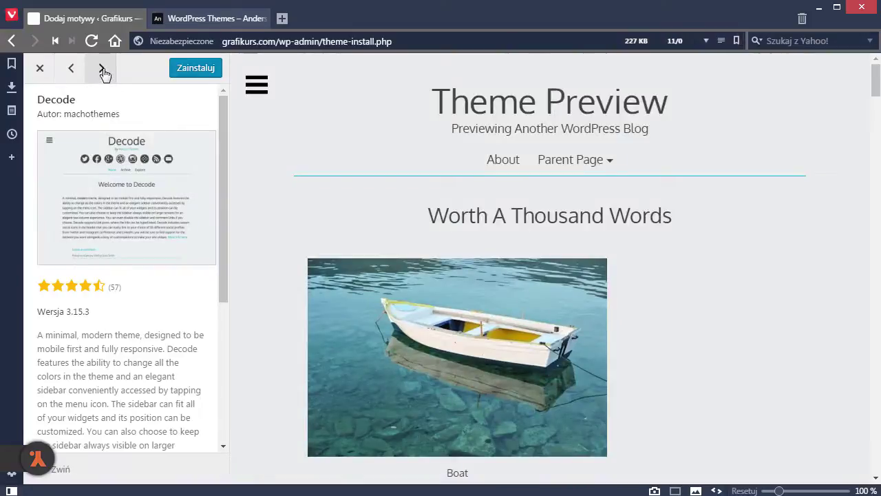
pyautogui.click(103, 75)
pyautogui.click(71, 72)
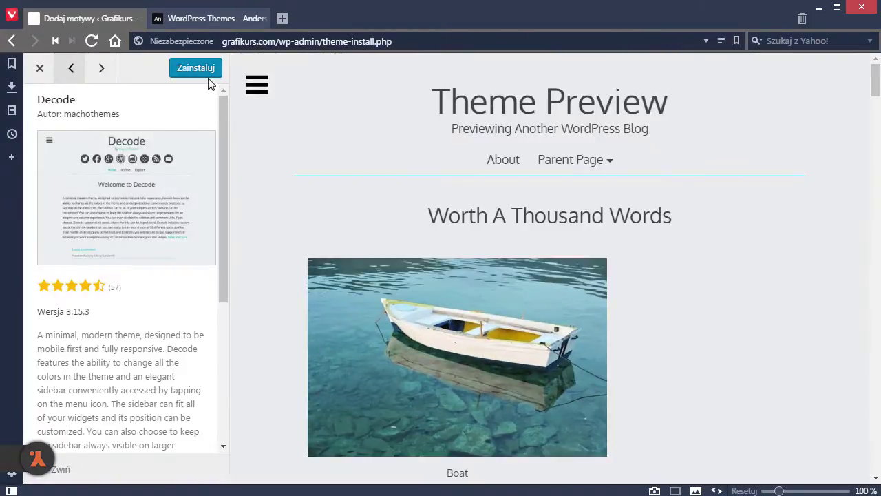
pyautogui.click(38, 70)
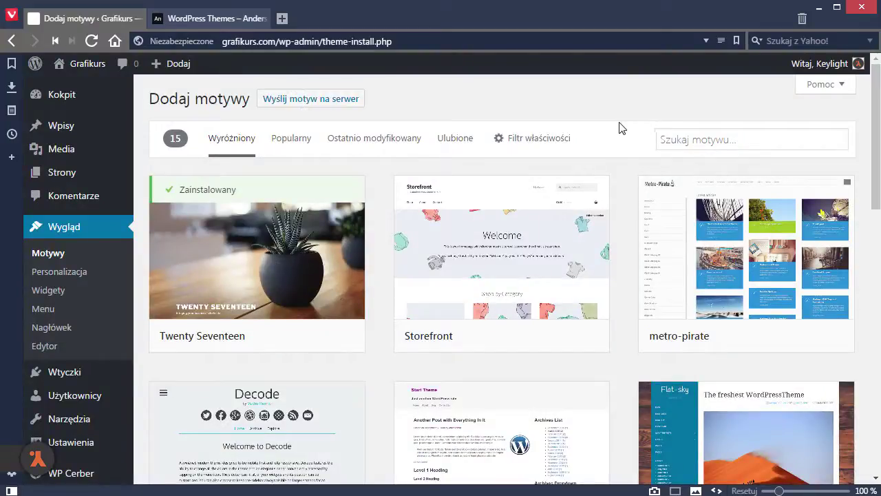
# View the popular, recently modified and favourite theme listings one after another.
pyautogui.click(298, 144)
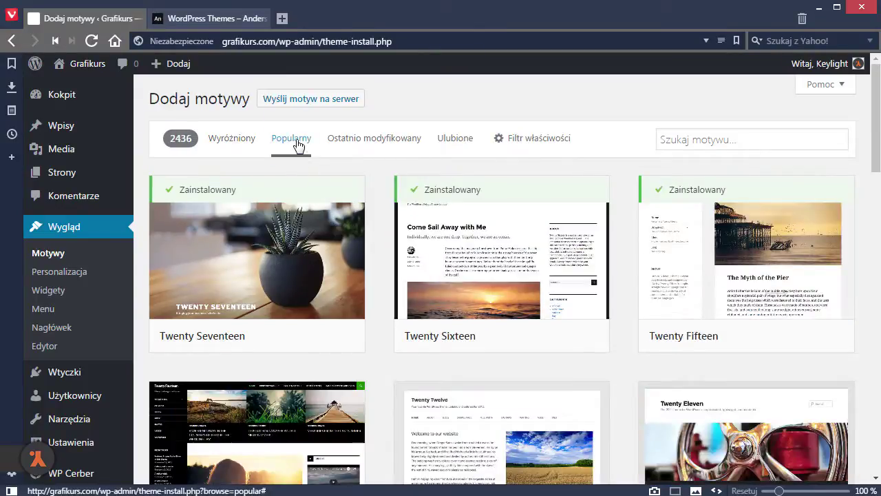
pyautogui.click(372, 139)
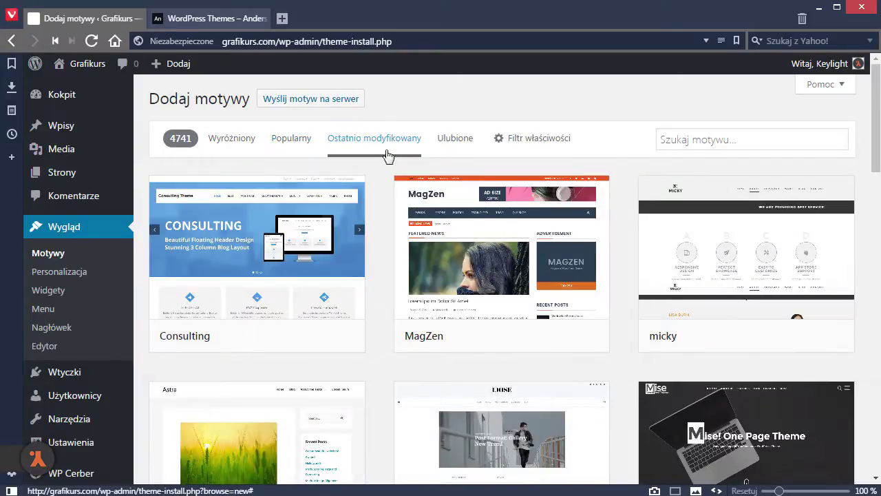
pyautogui.click(449, 143)
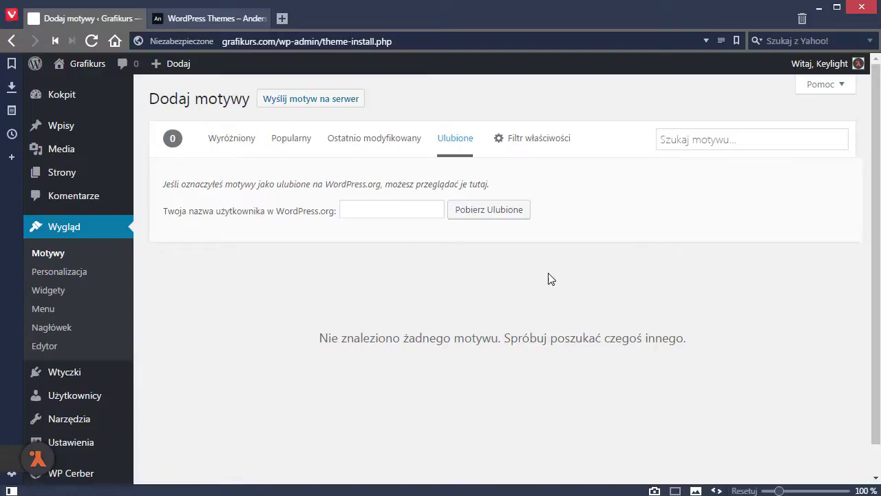
# Filter the themes by Układ siatki, Własne tło, Widgety Stopki and E-Commerce.
pyautogui.click(540, 141)
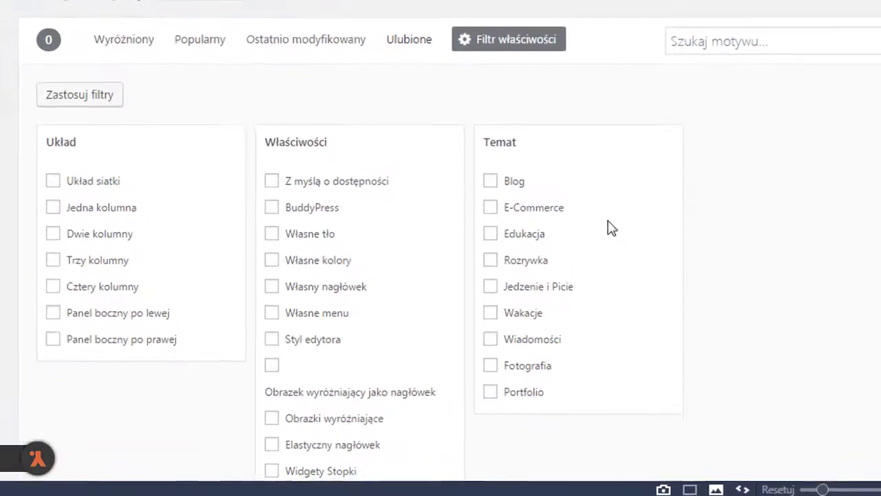
pyautogui.click(488, 203)
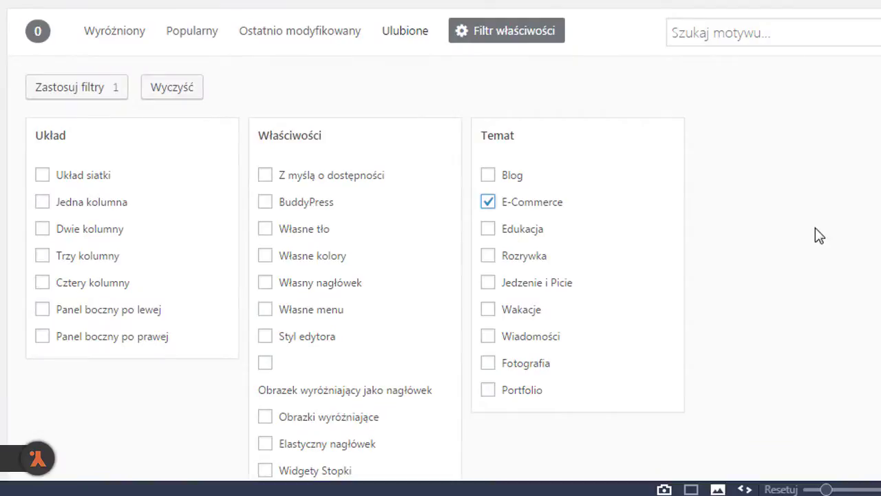
pyautogui.click(43, 181)
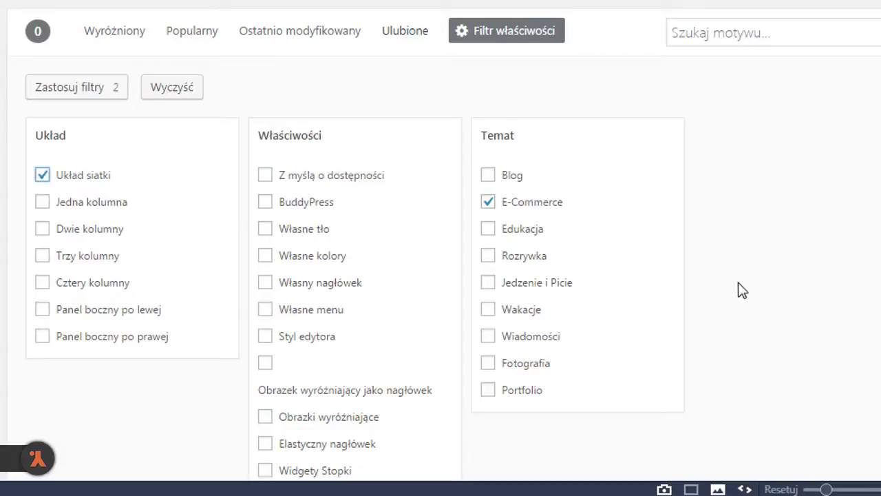
pyautogui.click(266, 234)
pyautogui.scroll(-3, 675, 278)
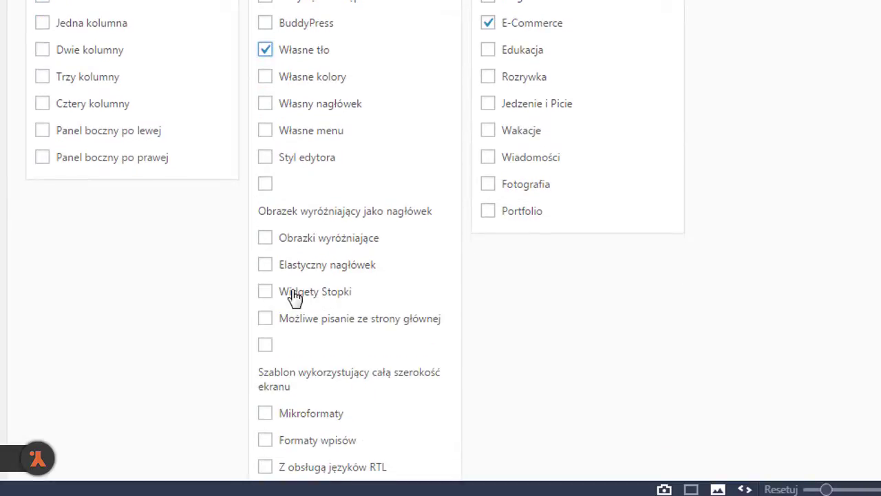
pyautogui.click(266, 292)
pyautogui.scroll(-8, 651, 298)
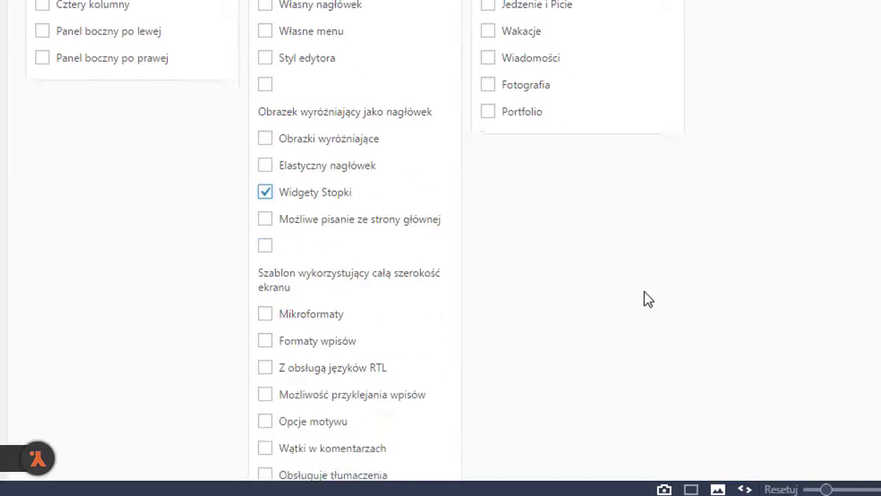
pyautogui.scroll(11, 645, 297)
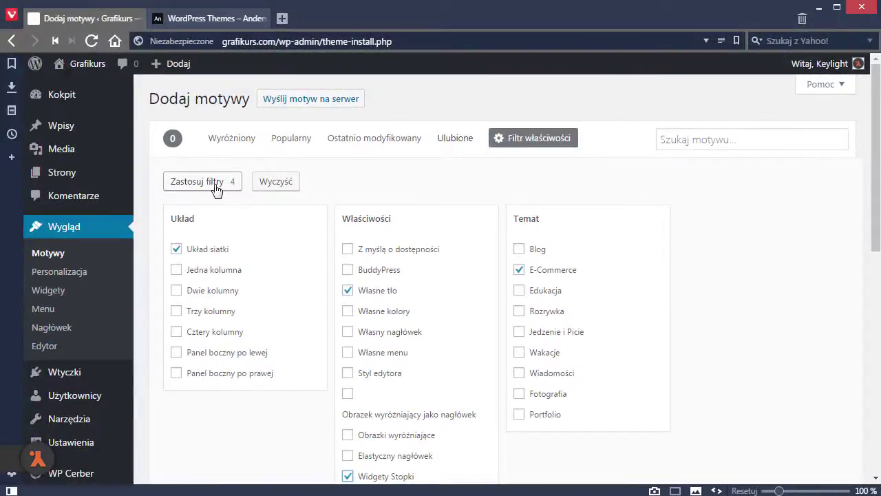
pyautogui.click(203, 183)
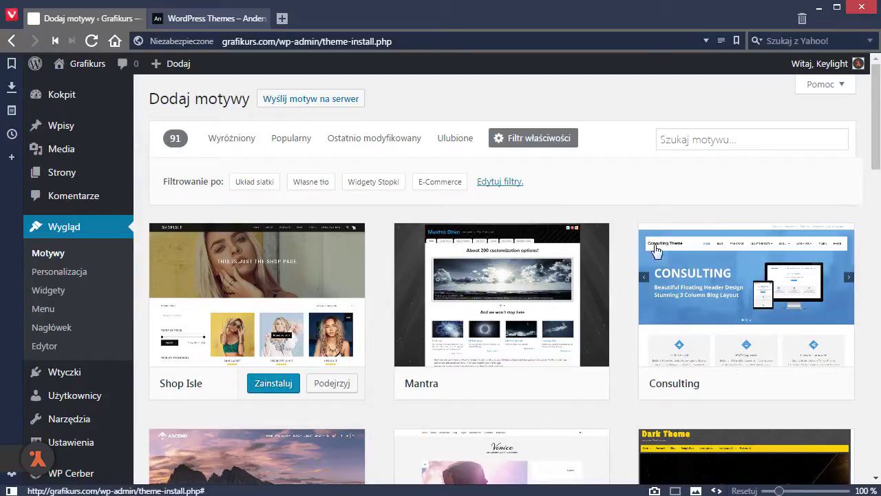
# Look through the filtered themes, preview Shop Isle with its sample page and close the preview.
pyautogui.scroll(-3, 634, 294)
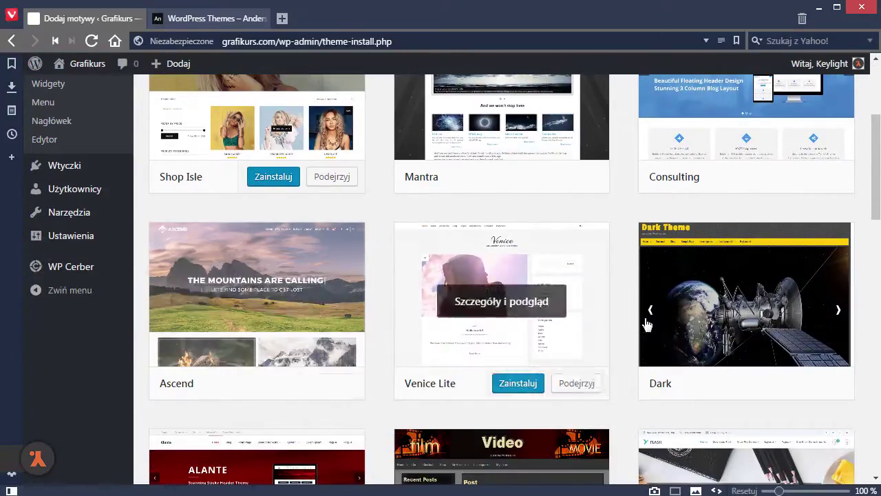
pyautogui.scroll(-4, 420, 309)
pyautogui.scroll(7, 413, 314)
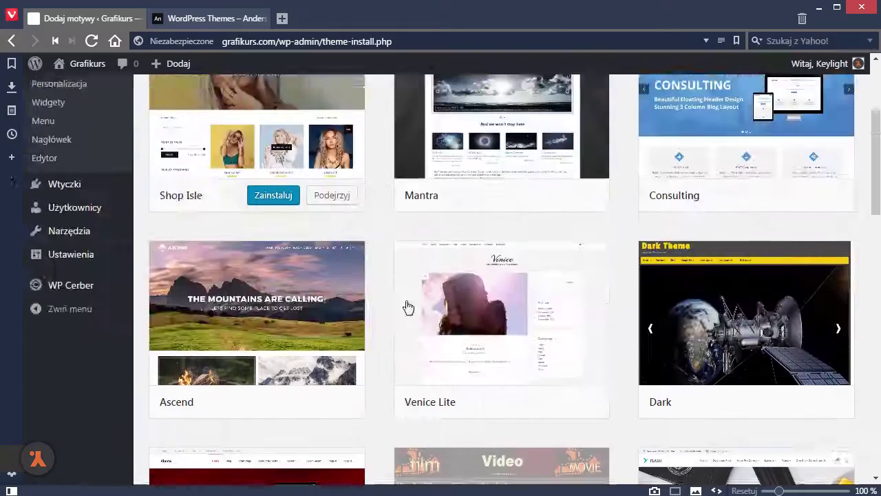
pyautogui.click(261, 287)
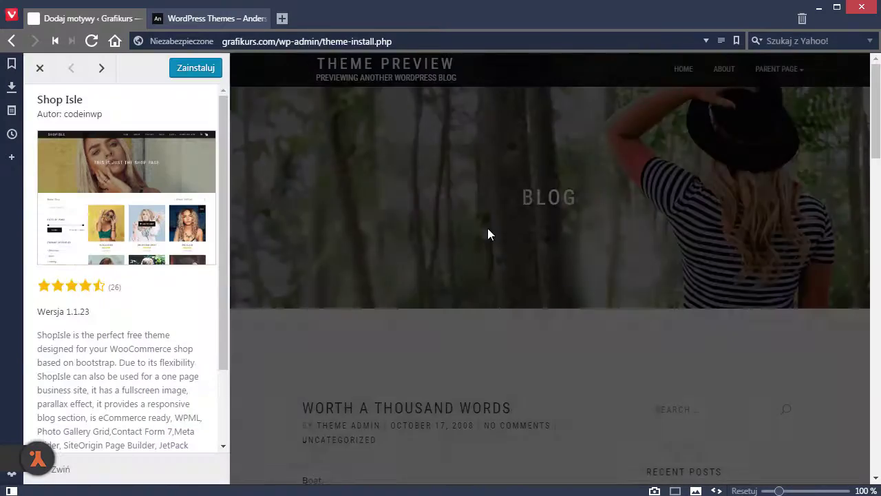
pyautogui.scroll(-6, 487, 228)
pyautogui.scroll(4, 486, 232)
pyautogui.scroll(2, 486, 235)
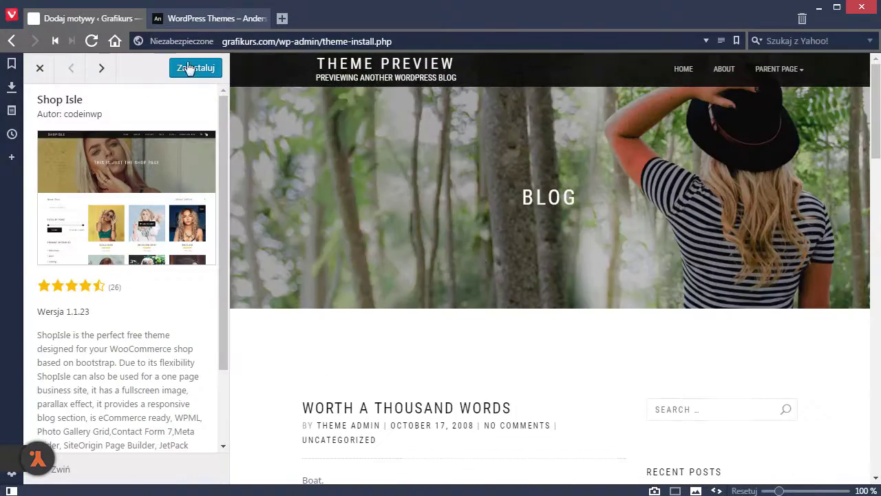
pyautogui.click(40, 67)
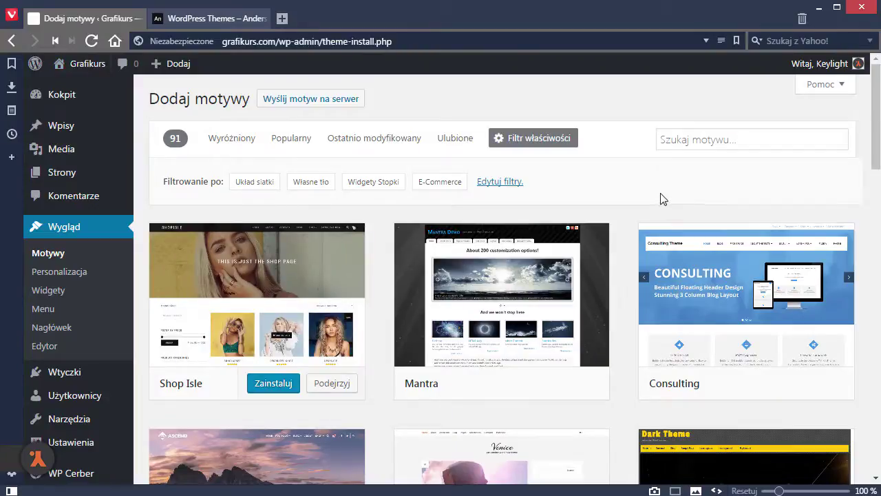
# Reopen the theme filters, clear the current selection and select E-Commerce, Układ siatki and Z myślą o dostępności.
pyautogui.click(513, 182)
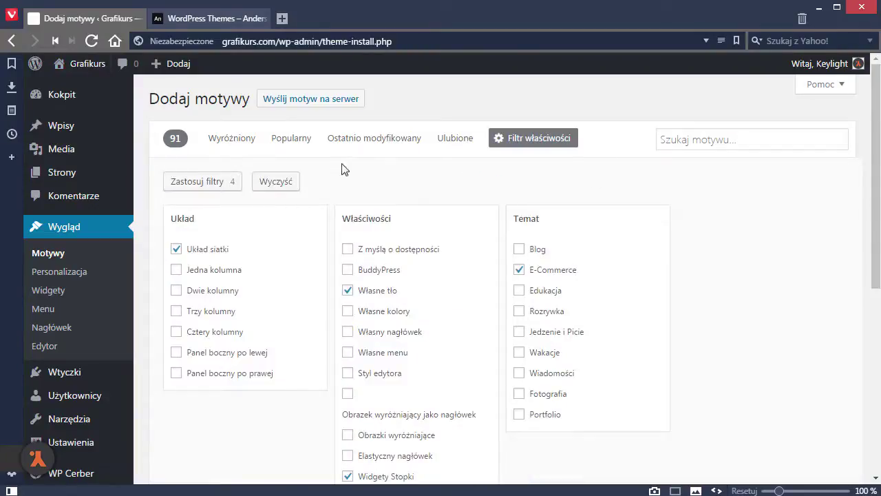
pyautogui.click(279, 183)
pyautogui.click(519, 270)
pyautogui.click(176, 251)
pyautogui.click(347, 250)
# Add Elastyczny nagłówek, Obrazki wyróżniające, Własne menu, Własne kolory and Własne tło to the selected filters and apply them.
pyautogui.scroll(-1, 607, 310)
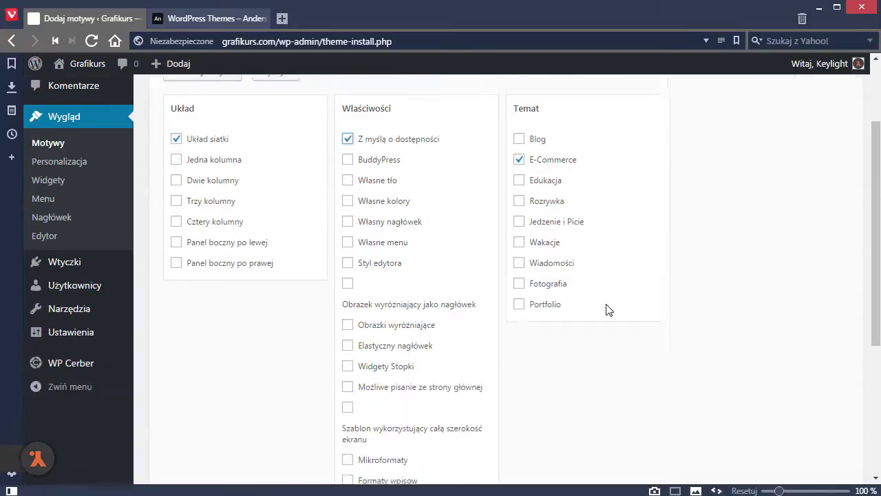
pyautogui.click(347, 249)
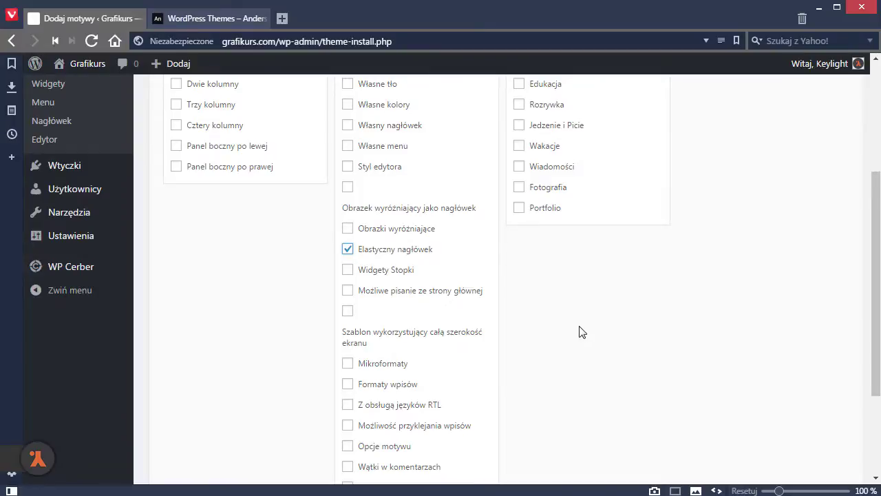
pyautogui.scroll(2, 579, 332)
pyautogui.click(347, 366)
pyautogui.click(348, 283)
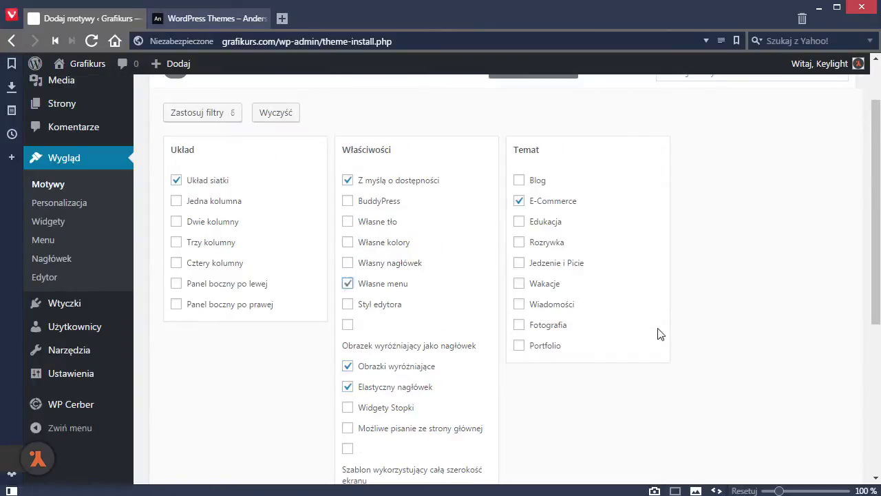
pyautogui.click(347, 244)
pyautogui.click(348, 221)
pyautogui.scroll(-4, 596, 310)
pyautogui.scroll(5, 652, 307)
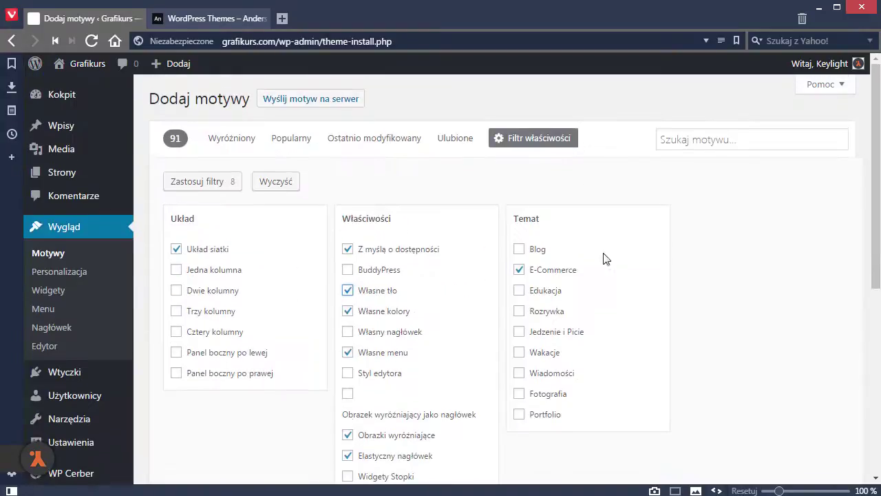
pyautogui.click(202, 177)
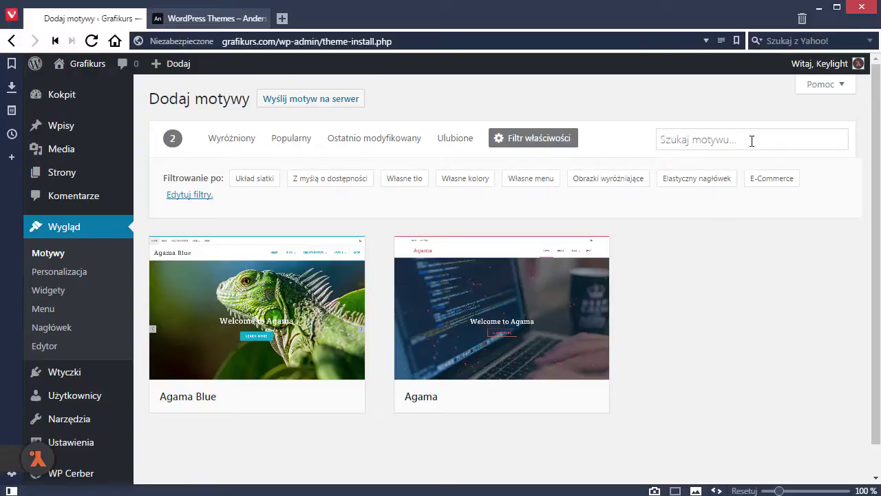
# Switch to the theme designer's website and look through its WordPress themes as far as Fukasawa.
pyautogui.click(209, 19)
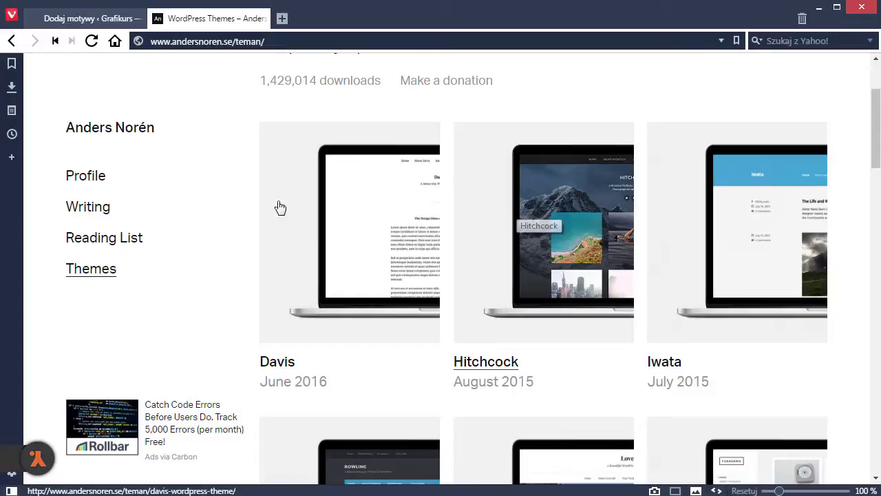
pyautogui.scroll(-5, 491, 292)
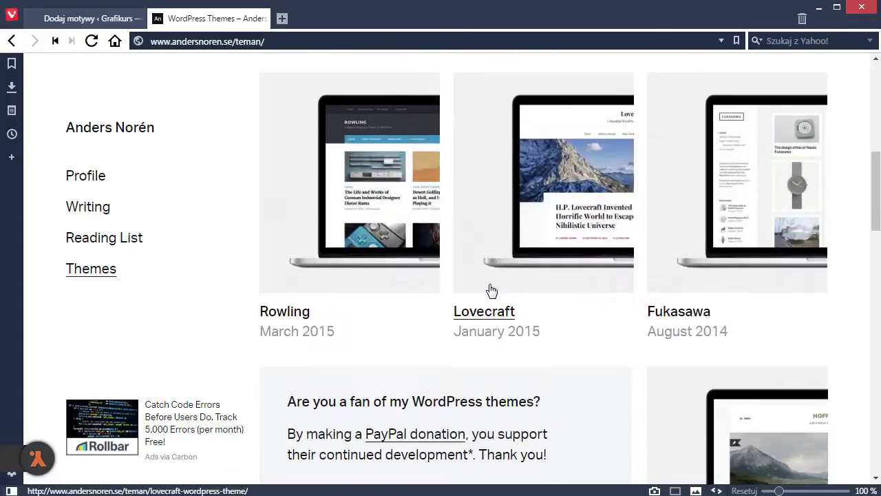
pyautogui.scroll(-1, 491, 291)
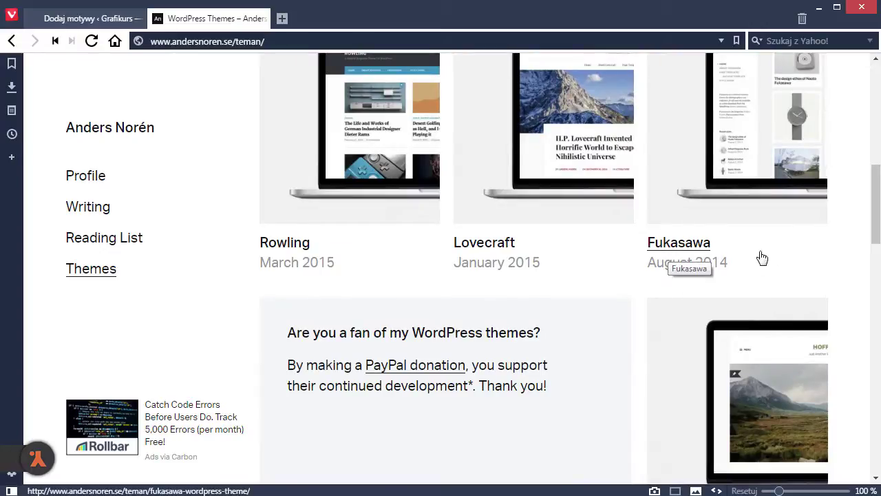
pyautogui.scroll(6, 603, 295)
# Return to the site's Add Themes page and search for the theme "fukasawa".
pyautogui.click(89, 18)
pyautogui.click(748, 142)
pyautogui.write('fuka')
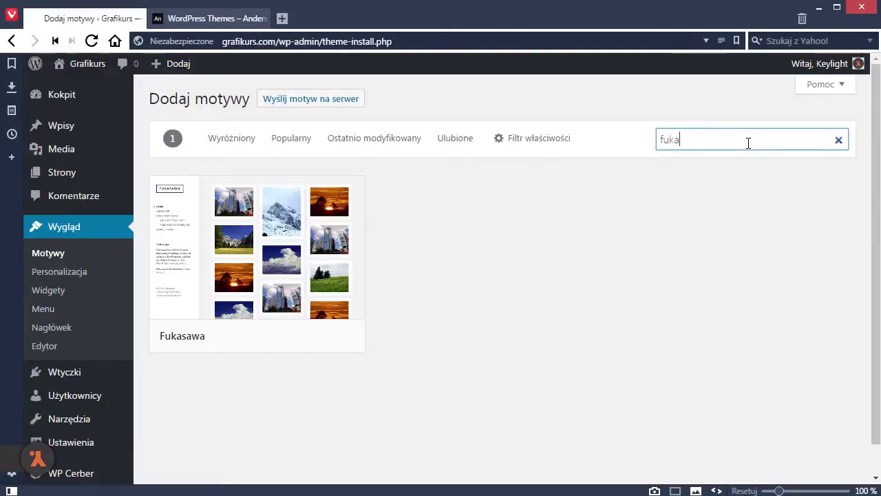
pyautogui.write('sawa')
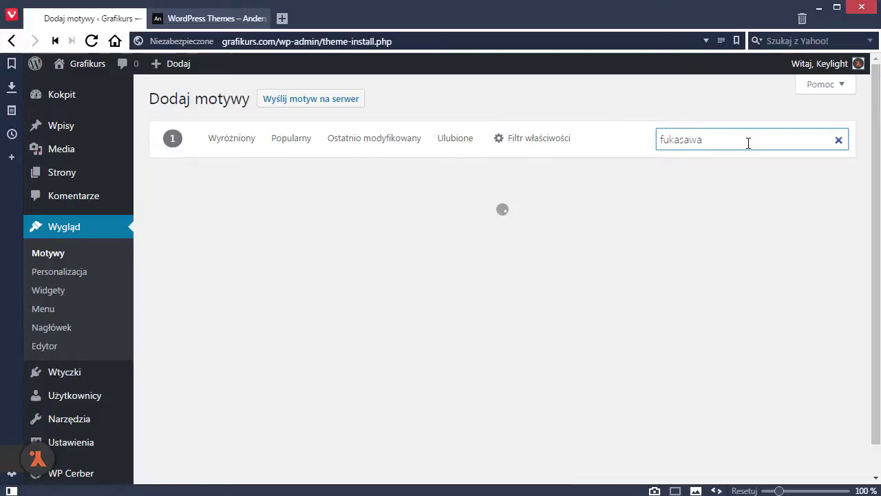
pyautogui.click(692, 97)
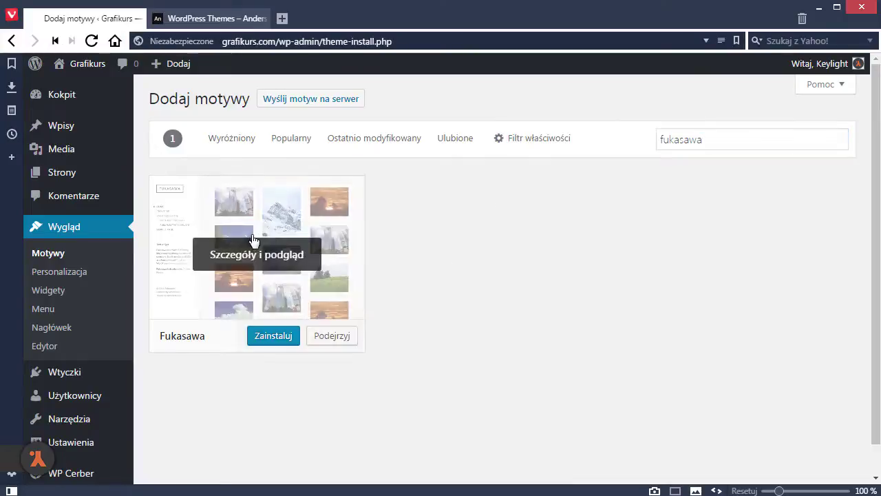
# Open the details and preview of the Fukasawa theme, look over the sample page and close the preview.
pyautogui.click(282, 258)
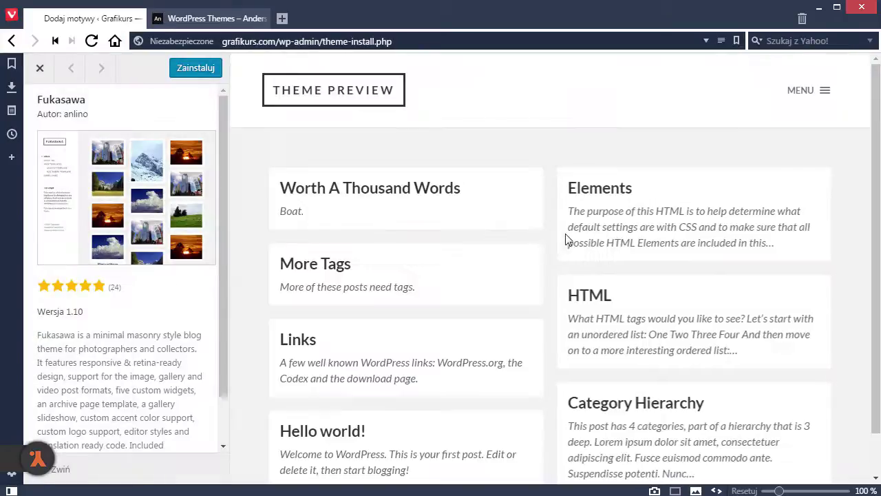
pyautogui.scroll(-1, 561, 282)
pyautogui.scroll(1, 556, 289)
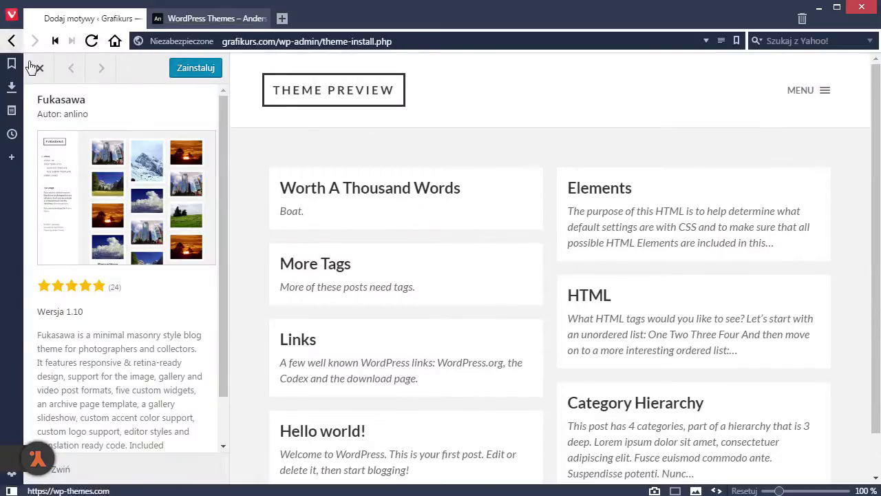
pyautogui.click(39, 67)
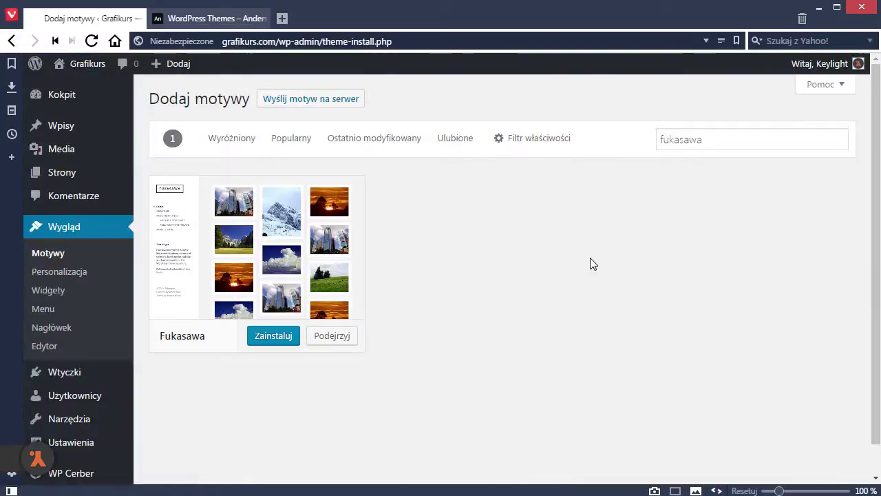